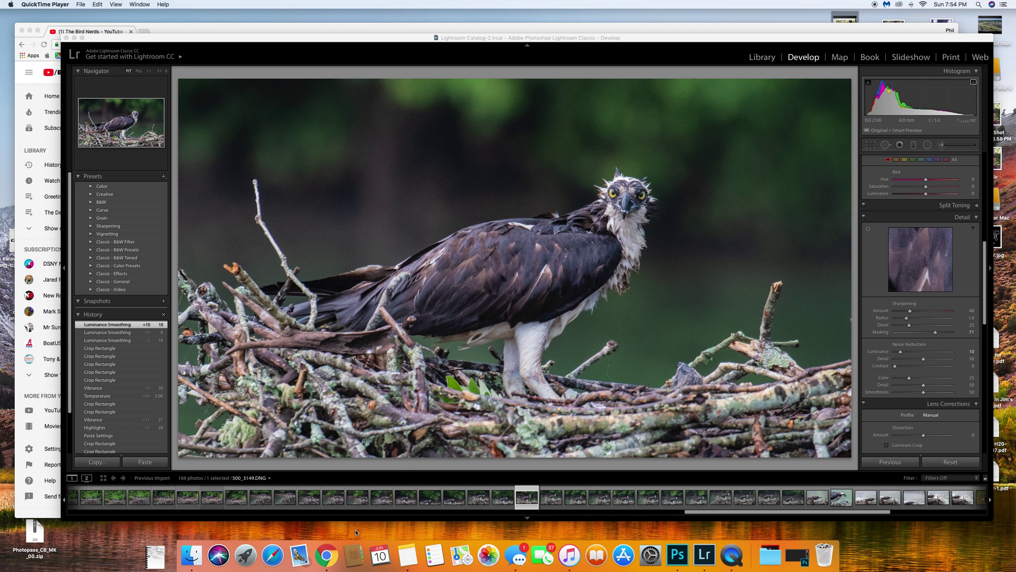
Switch to Chrome to view The Bird Nerds channel's uploads, and return to Lightroom.
left_click(328, 555)
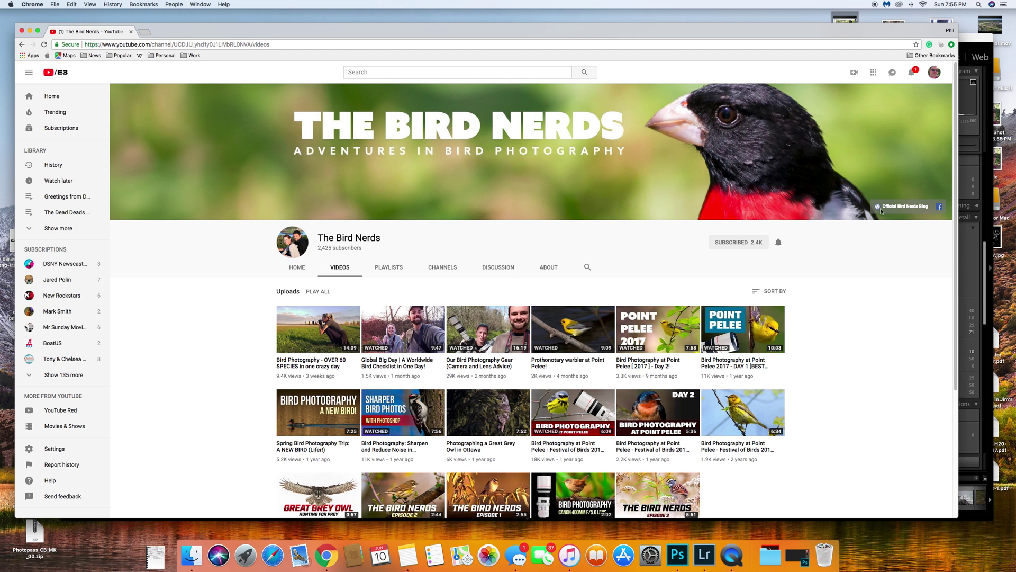
left_click(992, 420)
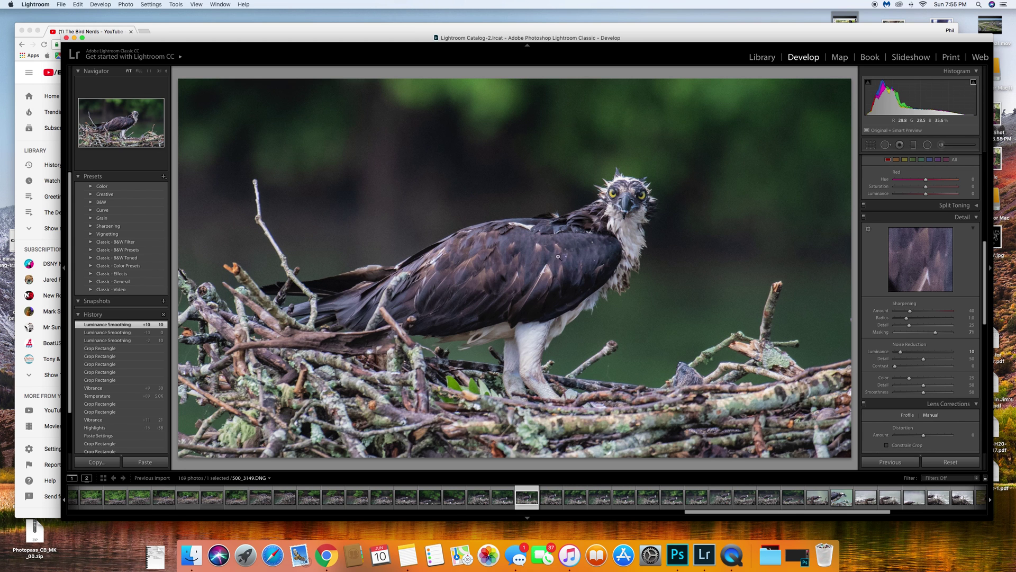
Review the osprey photo's Basic adjustments and inspect the bird's head and background noise up close.
left_click_drag(986, 318, 986, 232)
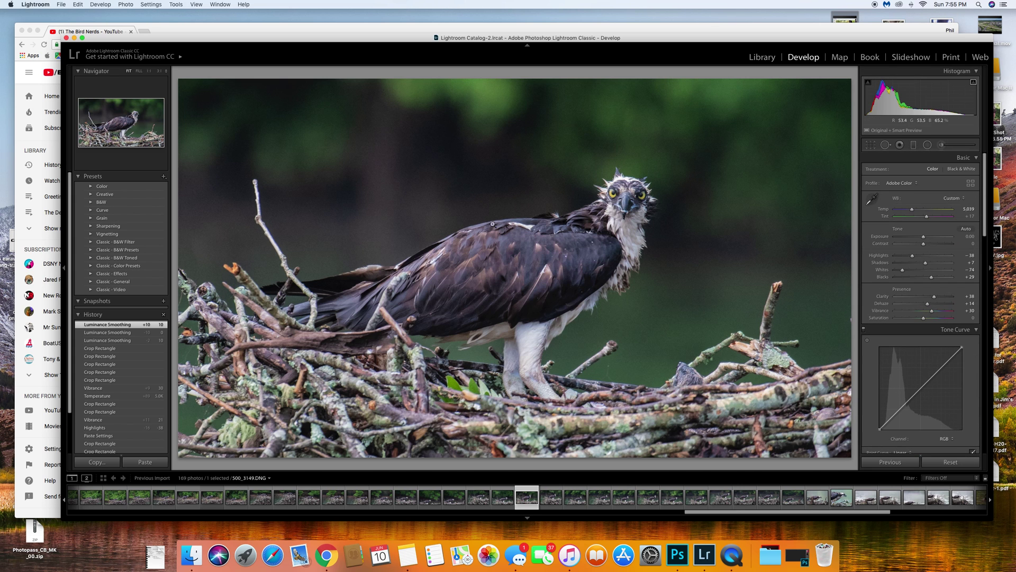
left_click(579, 185)
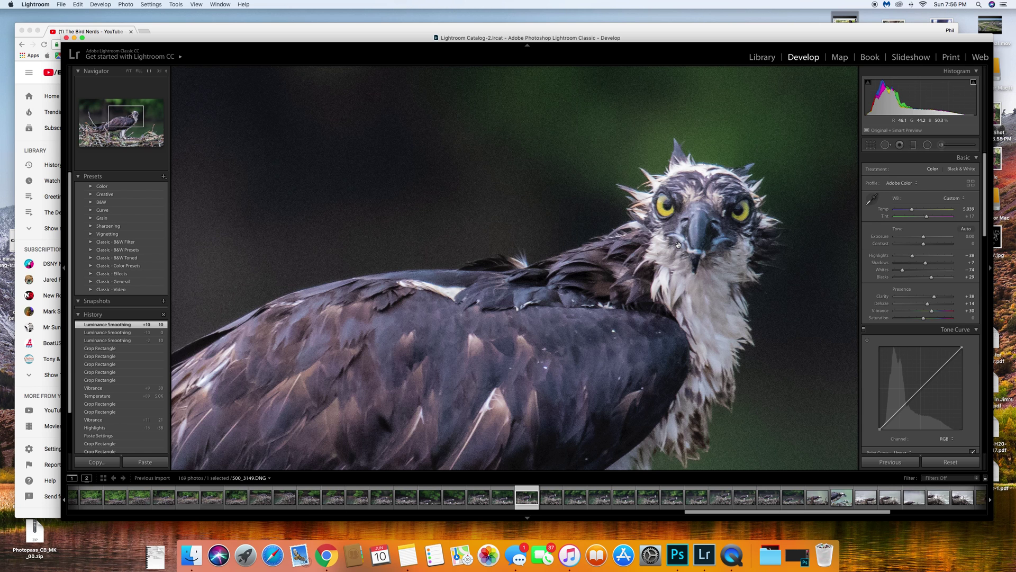
left_click(538, 197)
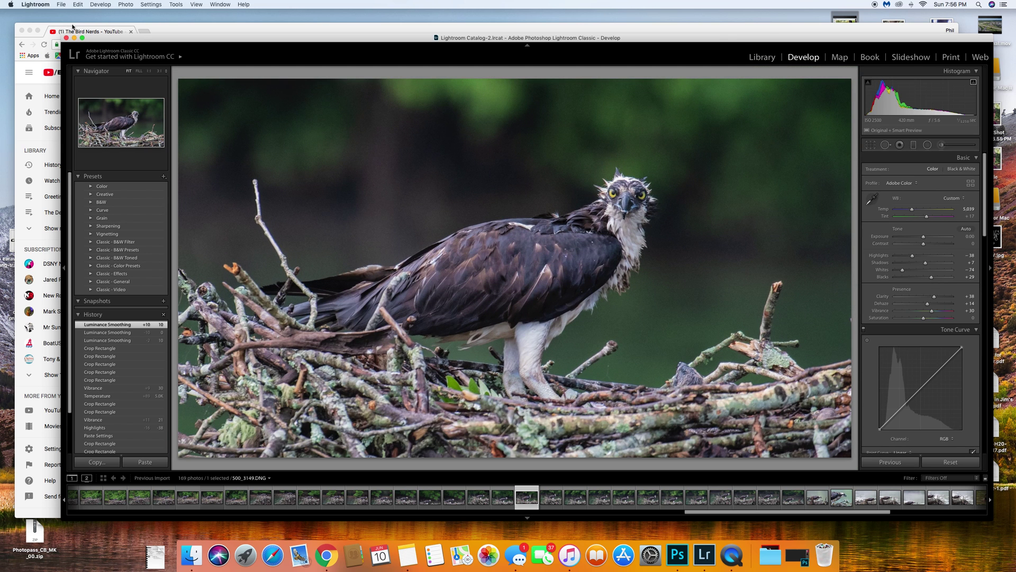
Create a virtual copy of the osprey photo 500_3149.DNG.
left_click(123, 4)
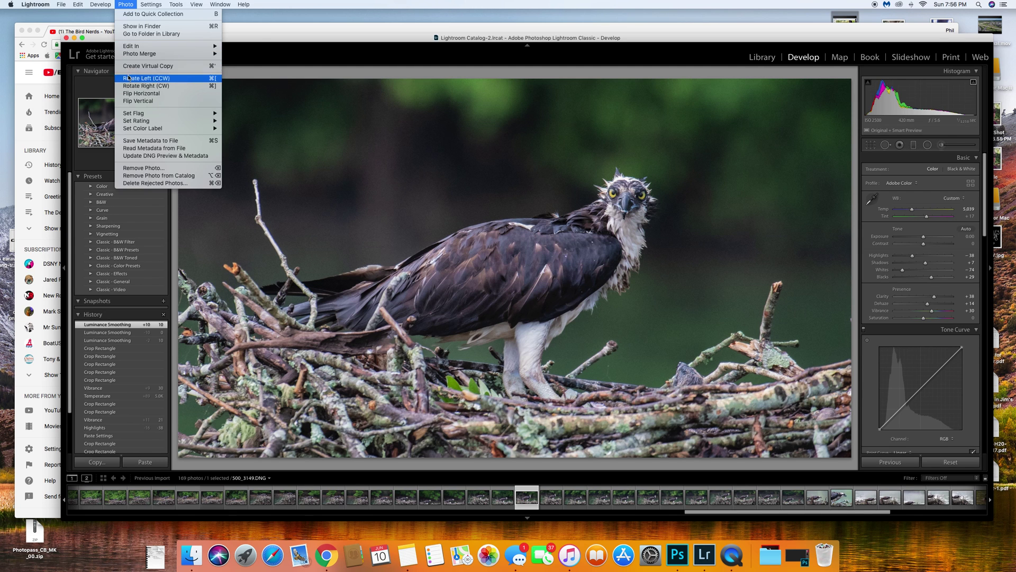
mouse_move(127, 53)
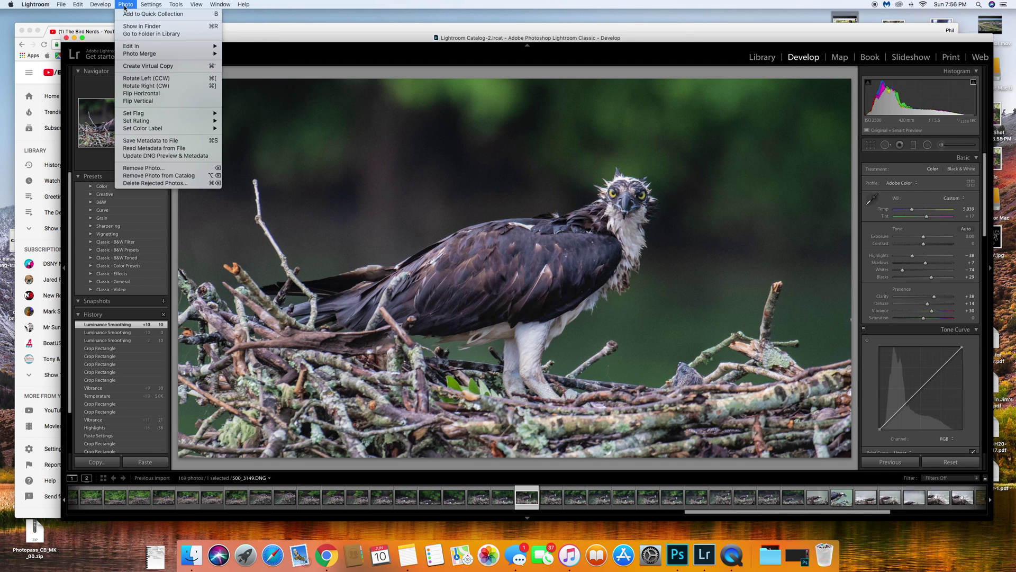
left_click(132, 66)
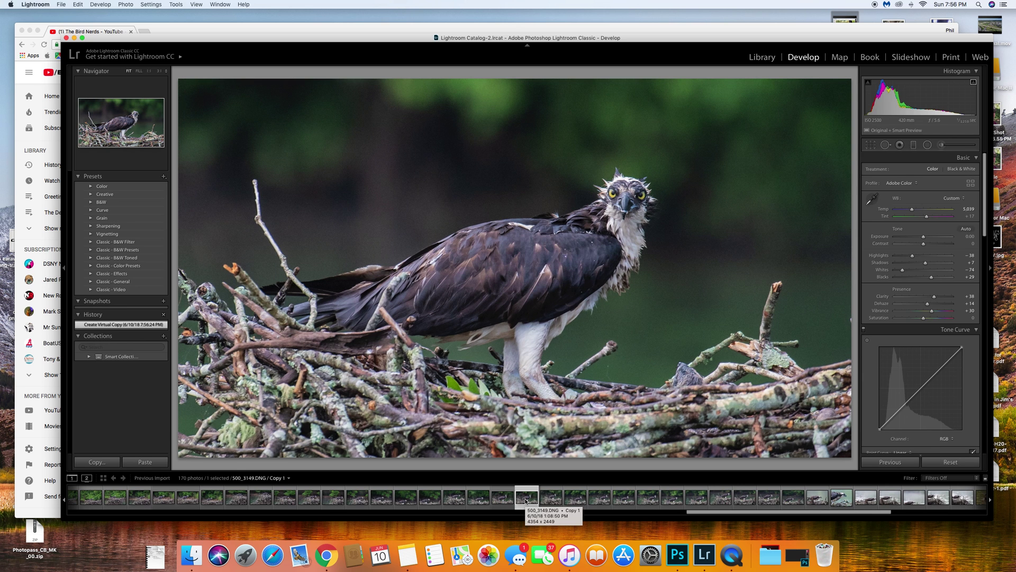
Compare the original 500_3149.DNG with its virtual copy, ending on Copy 1.
key("Right")
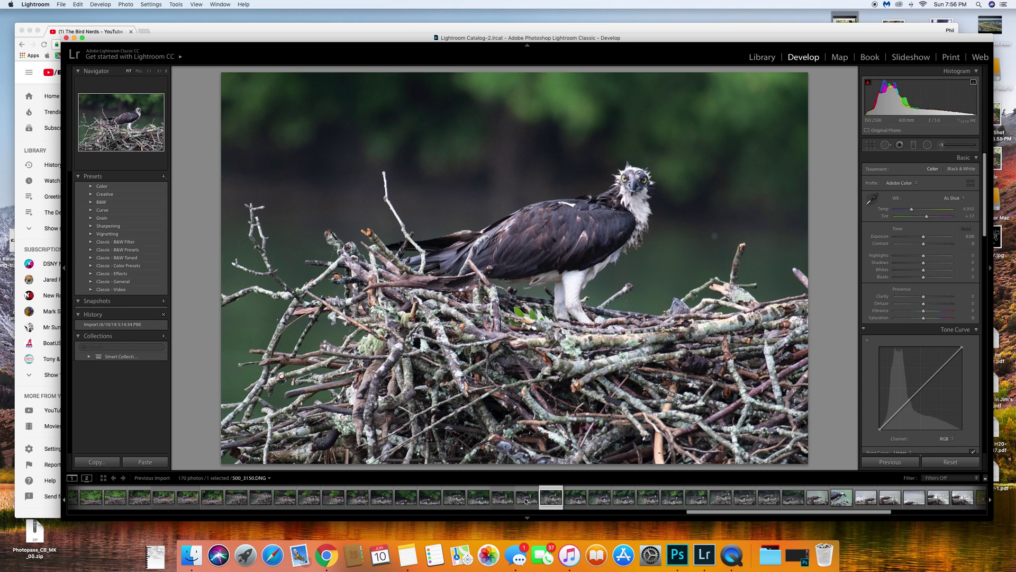
key("Left")
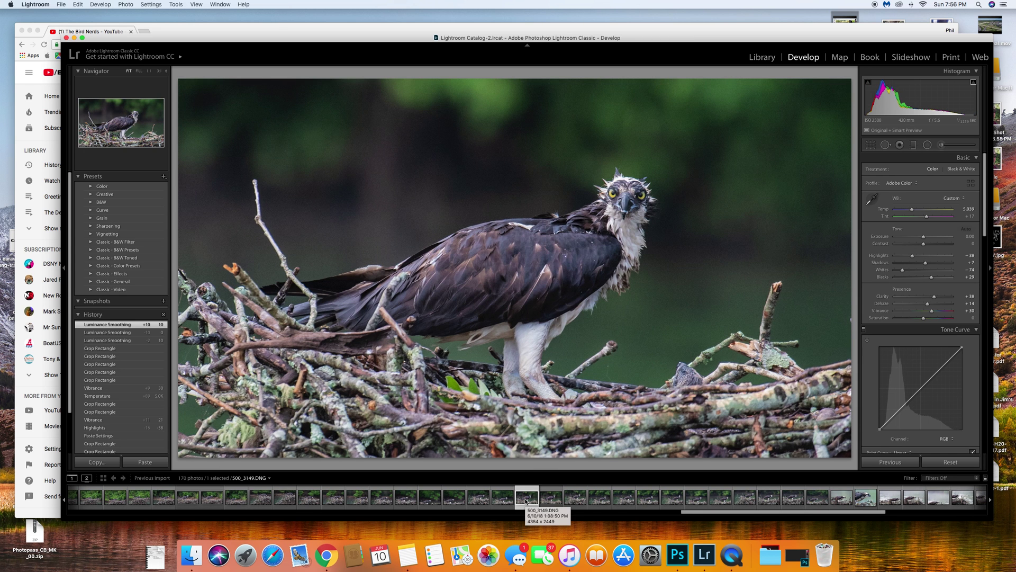
key("Right")
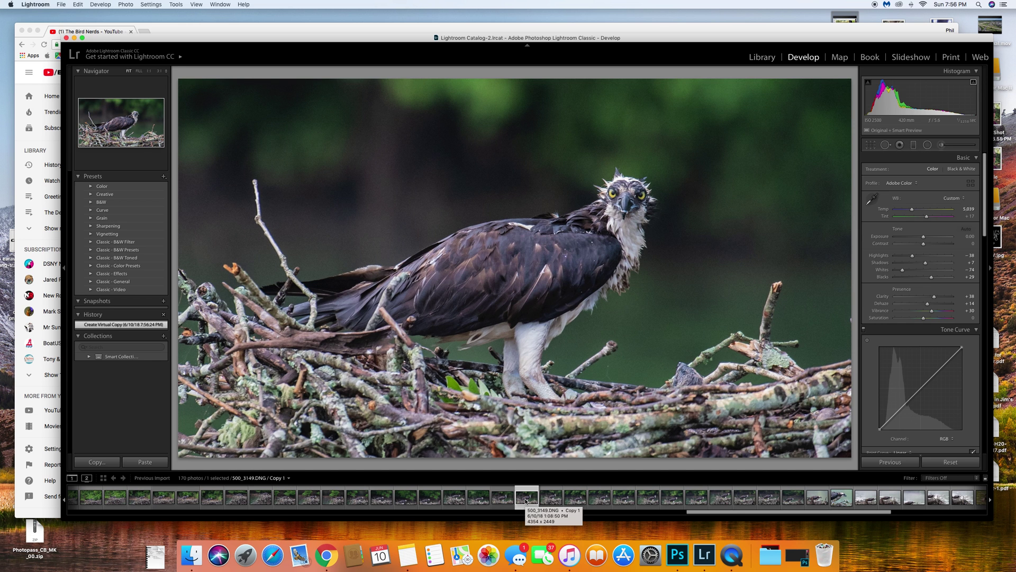
key("Left")
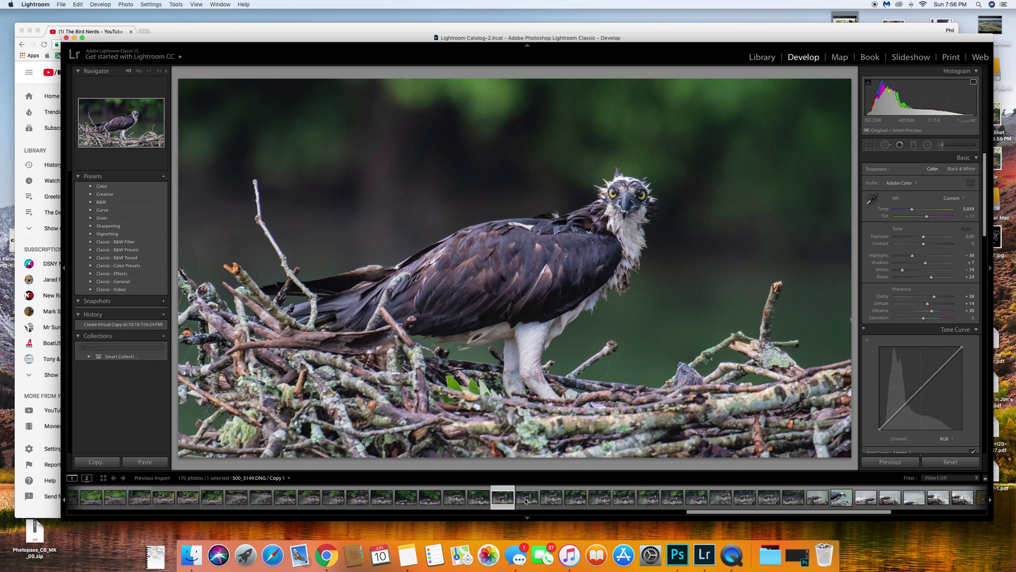
key("Right")
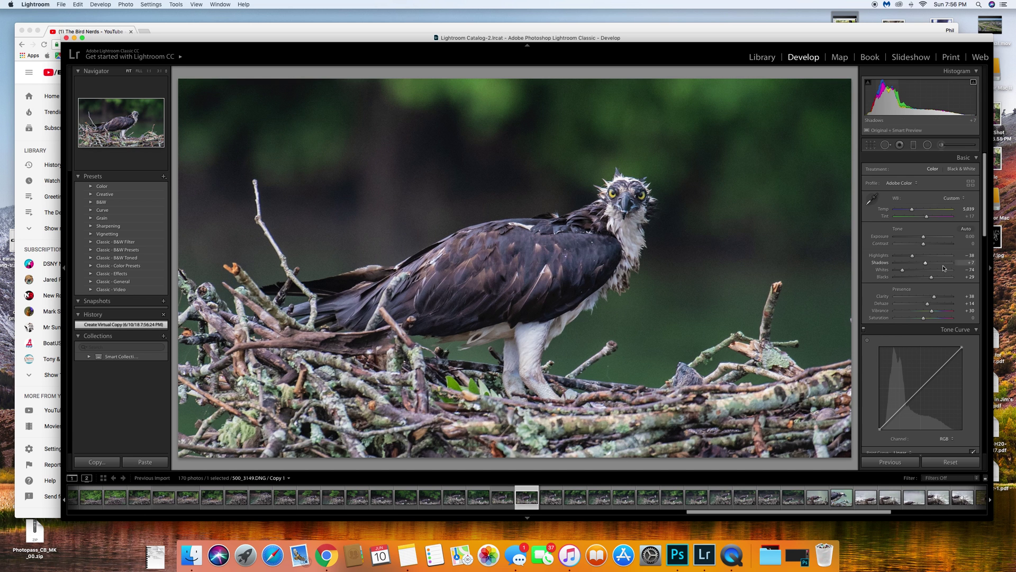
On the virtual copy, set the sharpening amount to 0 and the luminance noise reduction to 100.
left_click_drag(986, 235, 998, 313)
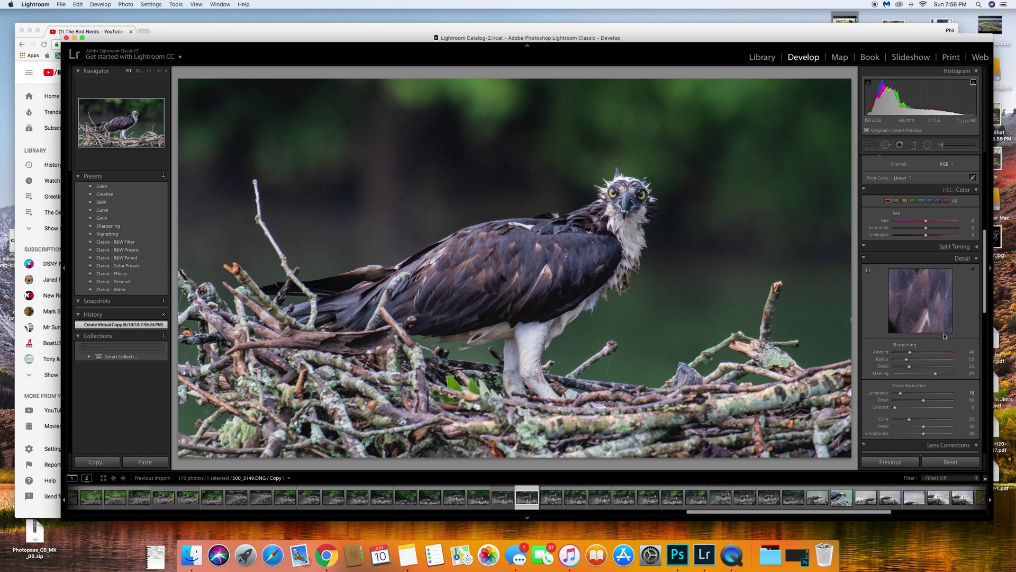
left_click_drag(910, 354, 892, 355)
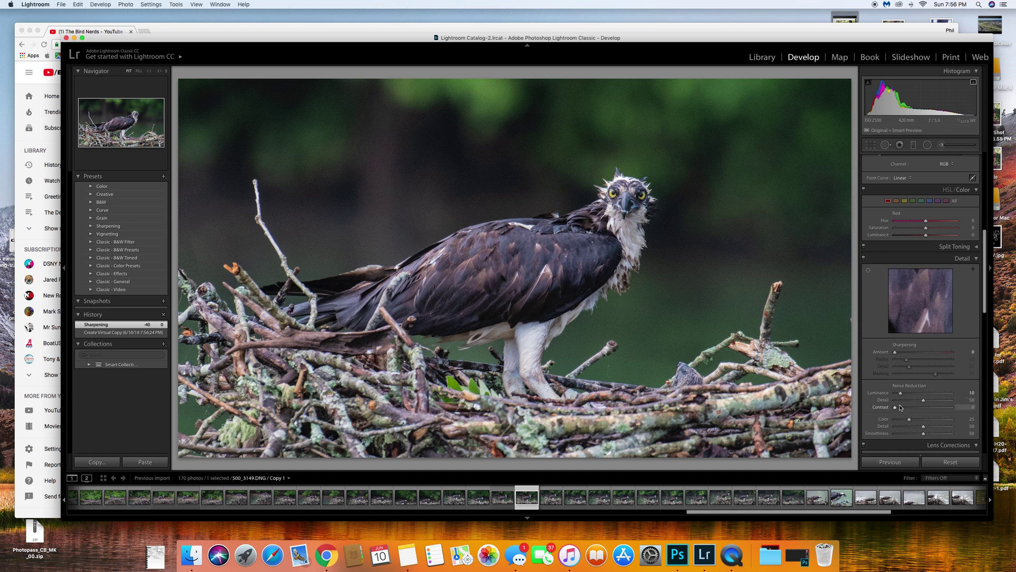
left_click_drag(901, 394, 959, 395)
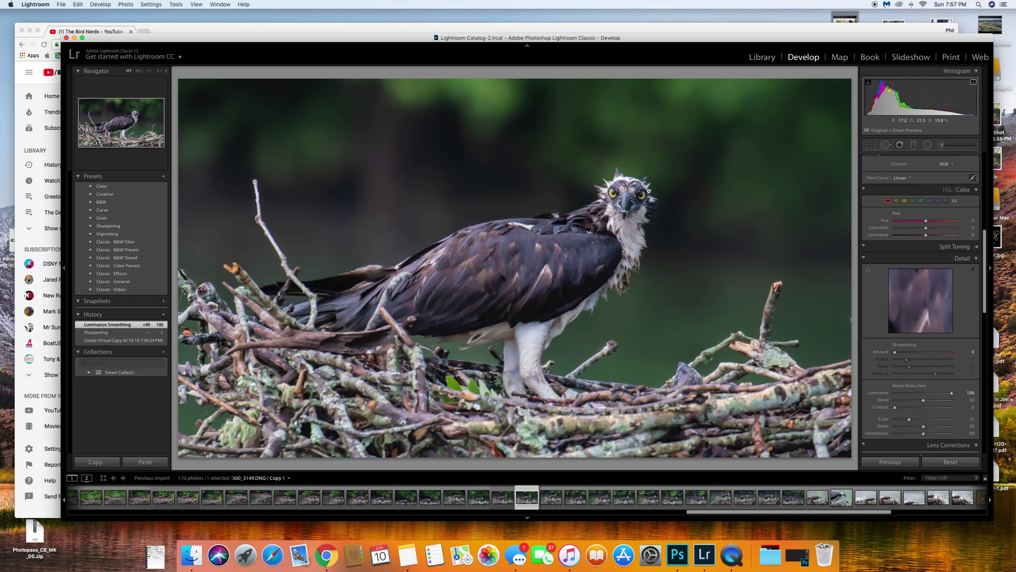
Compare the original and the smoothed virtual copy up close around the osprey's head, ending on the original.
key("Left")
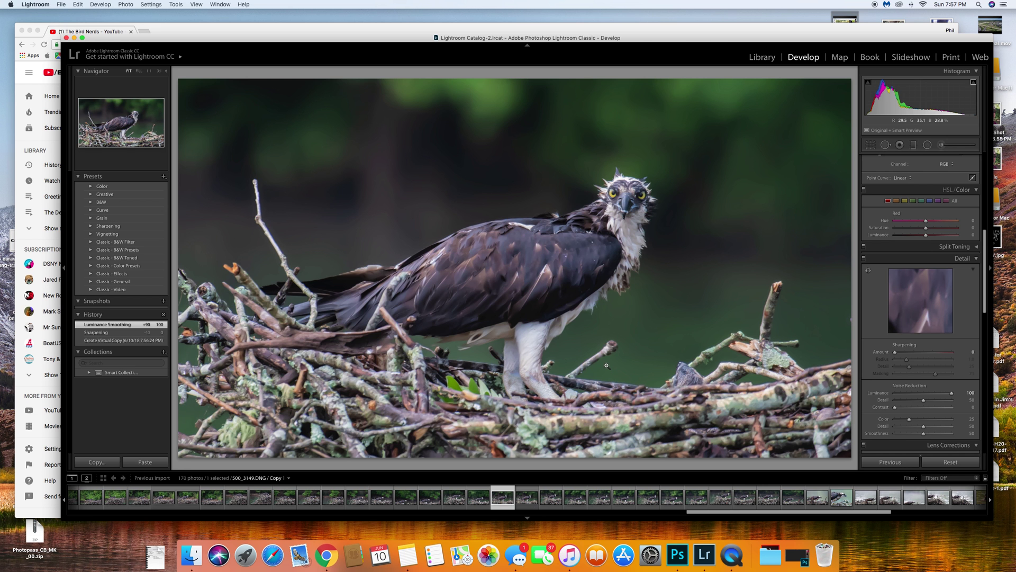
left_click(584, 183)
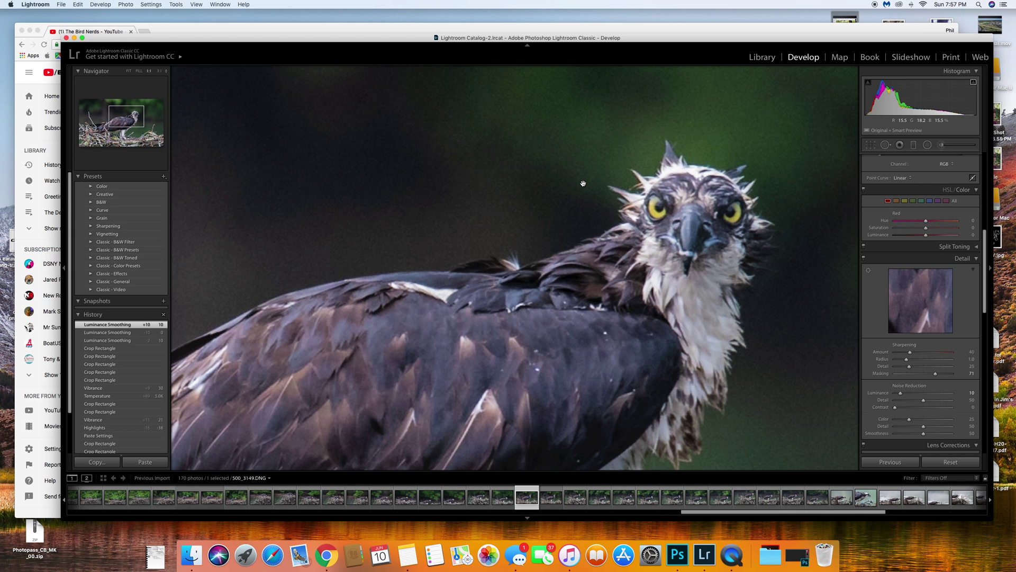
key("Right")
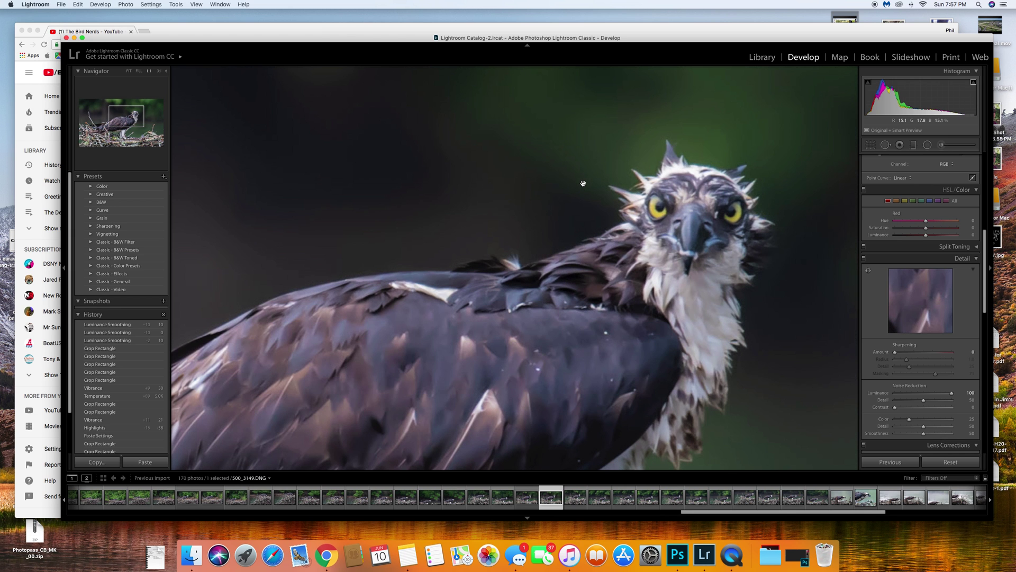
key("Left")
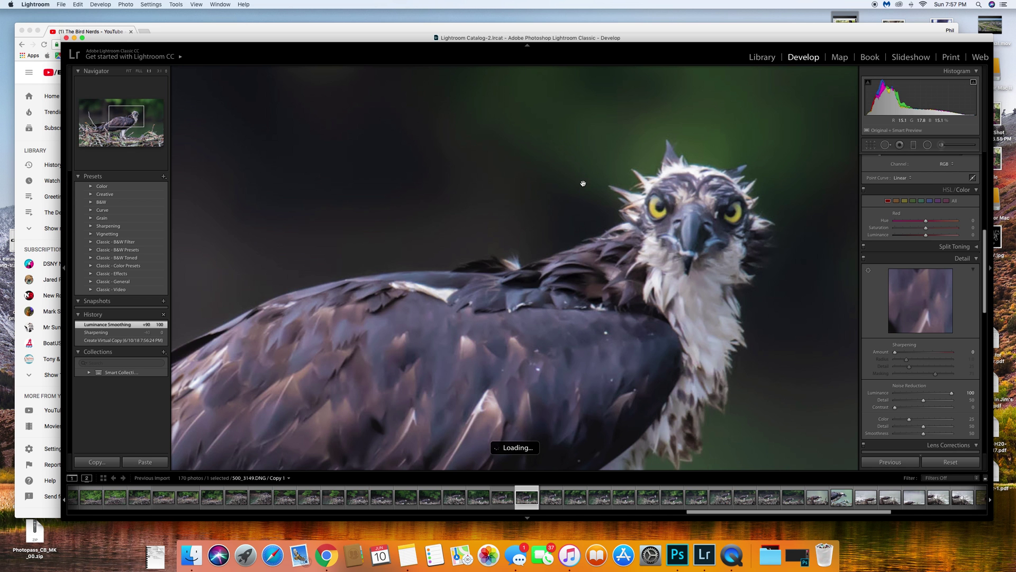
key("Left")
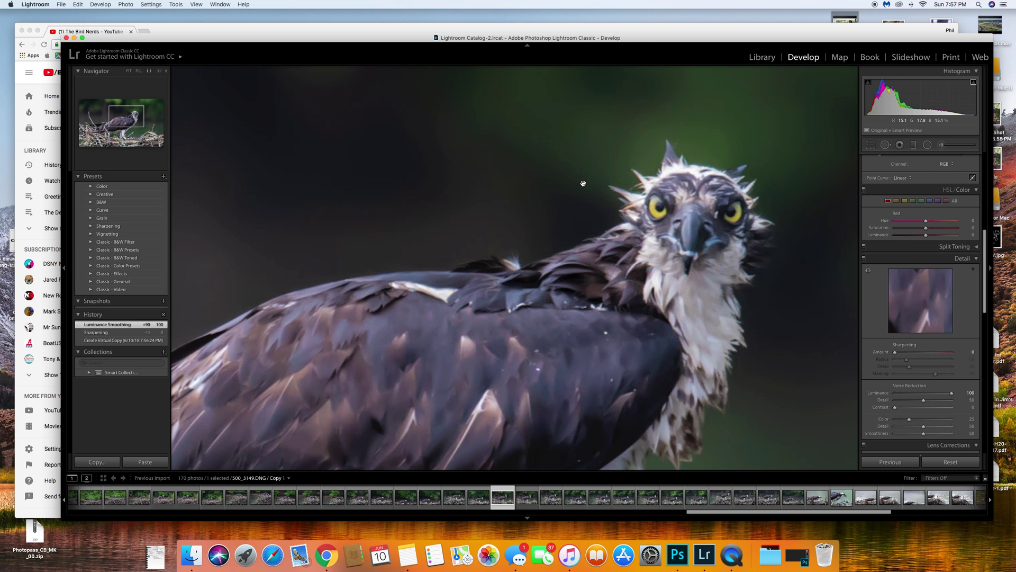
left_click(583, 185)
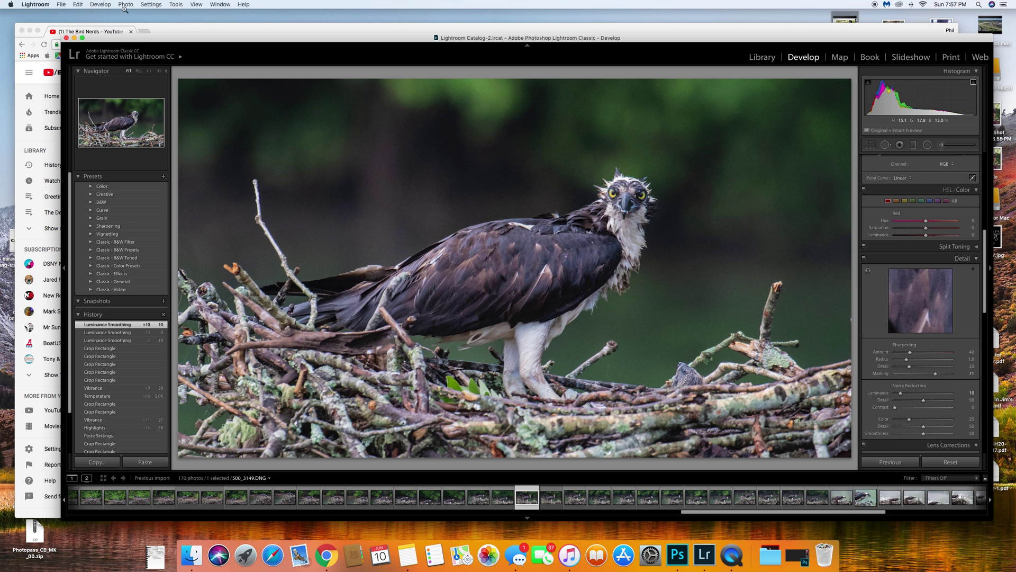
Open the original 500_3149.DNG for editing in Adobe Photoshop CC 2018 and switch to Photoshop.
left_click(80, 7)
mouse_move(126, 6)
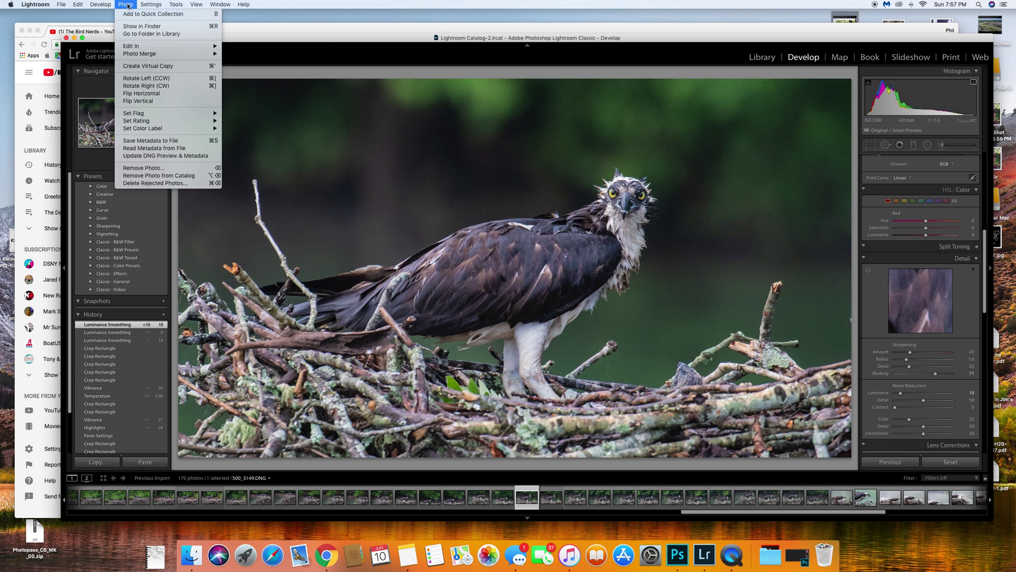
mouse_move(137, 47)
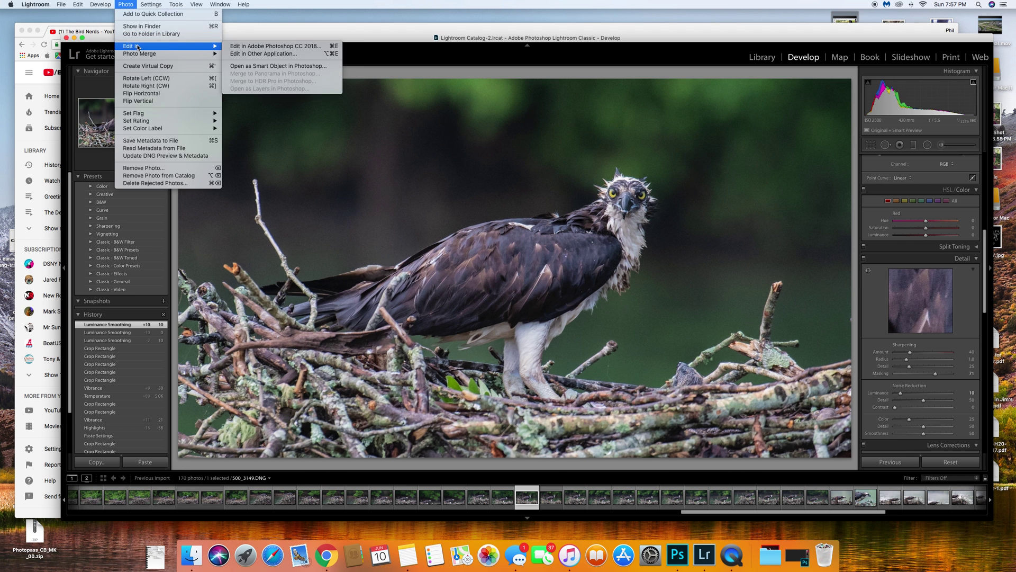
left_click(258, 48)
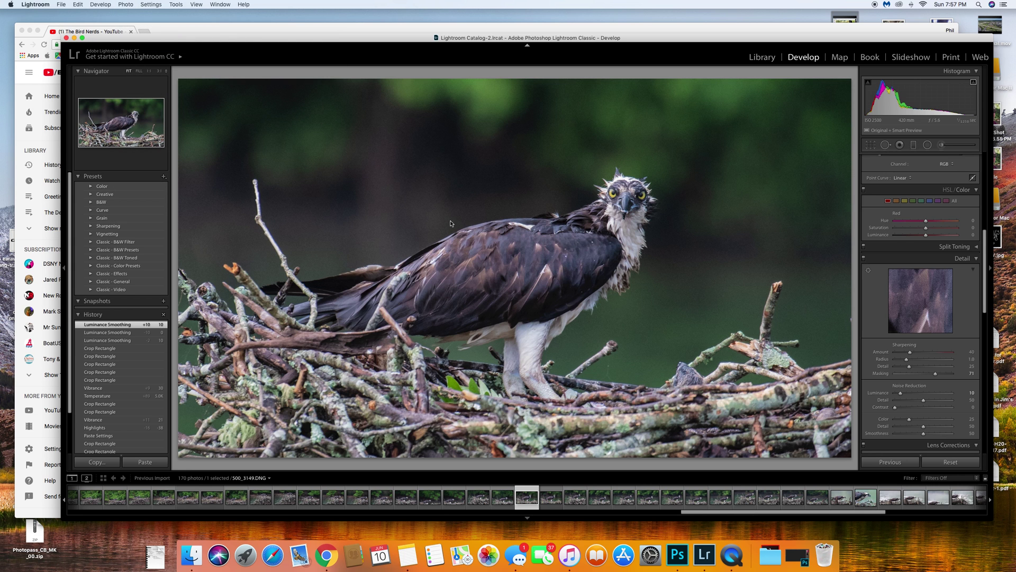
left_click(680, 560)
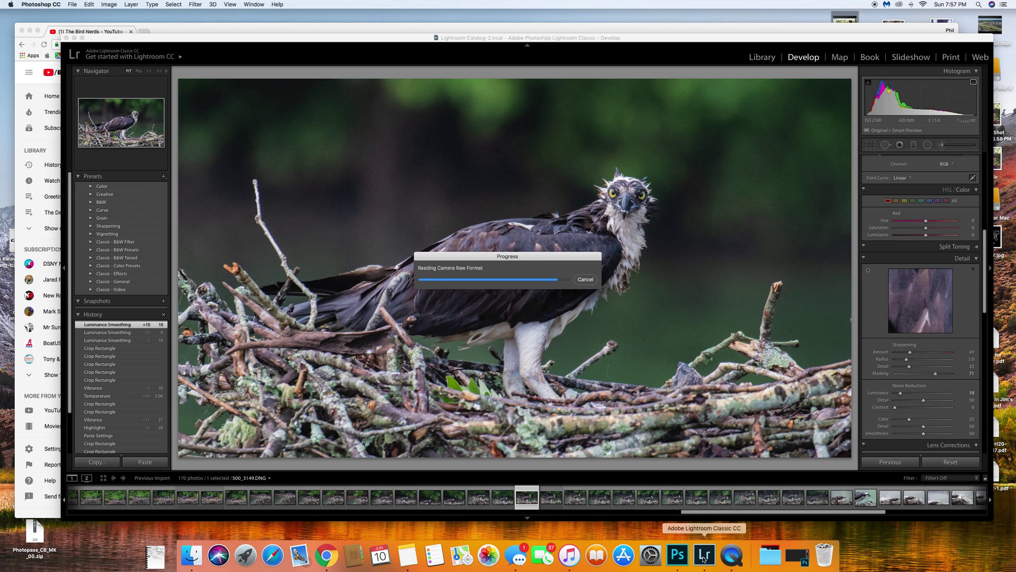
left_click(683, 560)
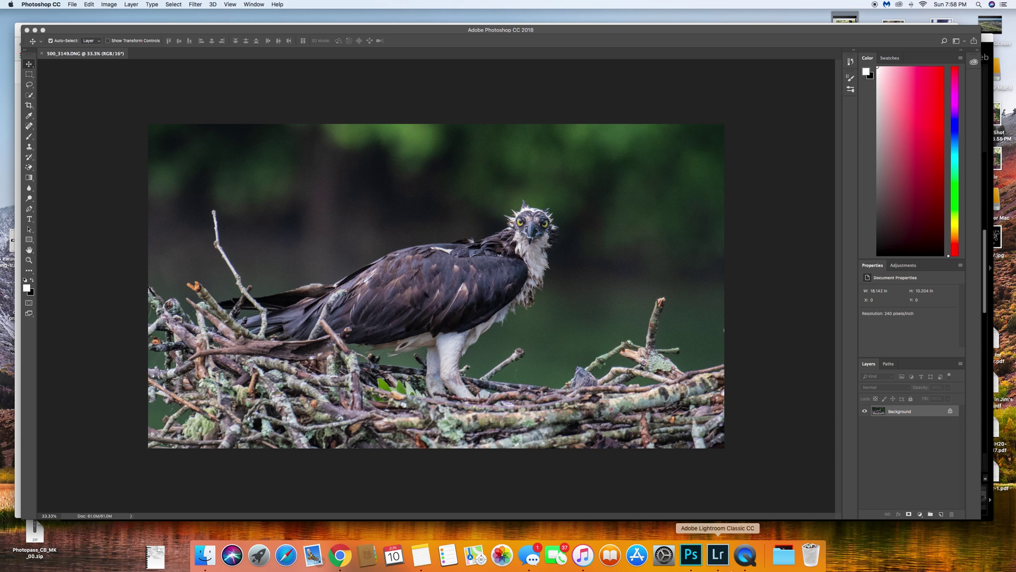
Return to Lightroom, open the smoothed virtual copy of 500_3149.DNG in Photoshop as well, and switch to Photoshop.
left_click(719, 555)
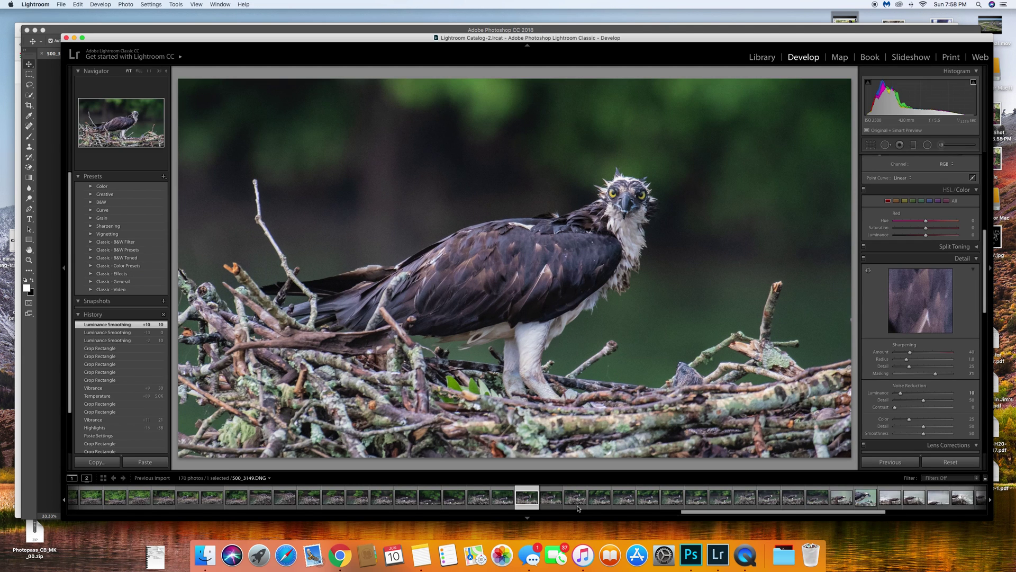
left_click(552, 500)
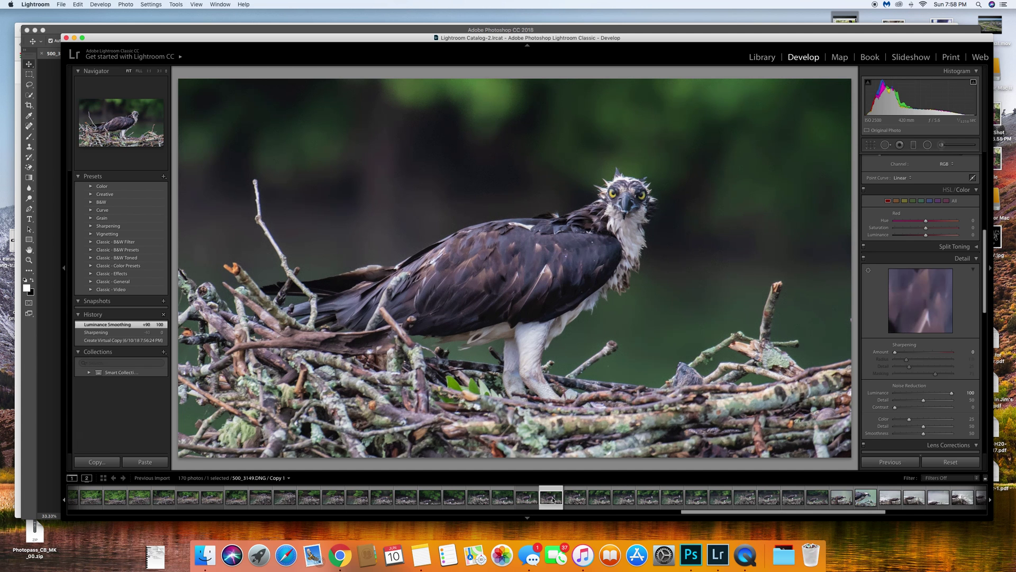
left_click(125, 5)
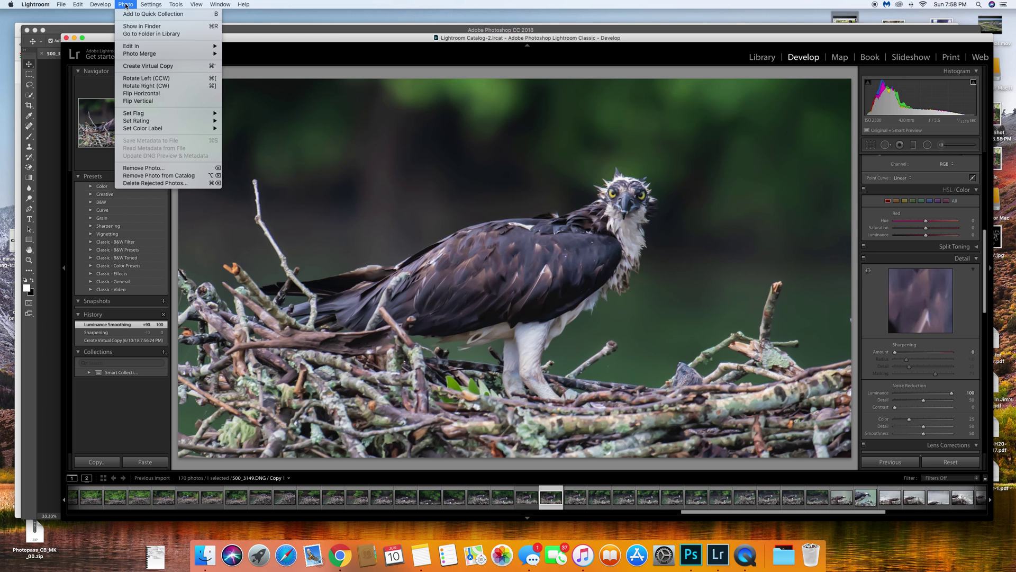
mouse_move(159, 46)
left_click(268, 47)
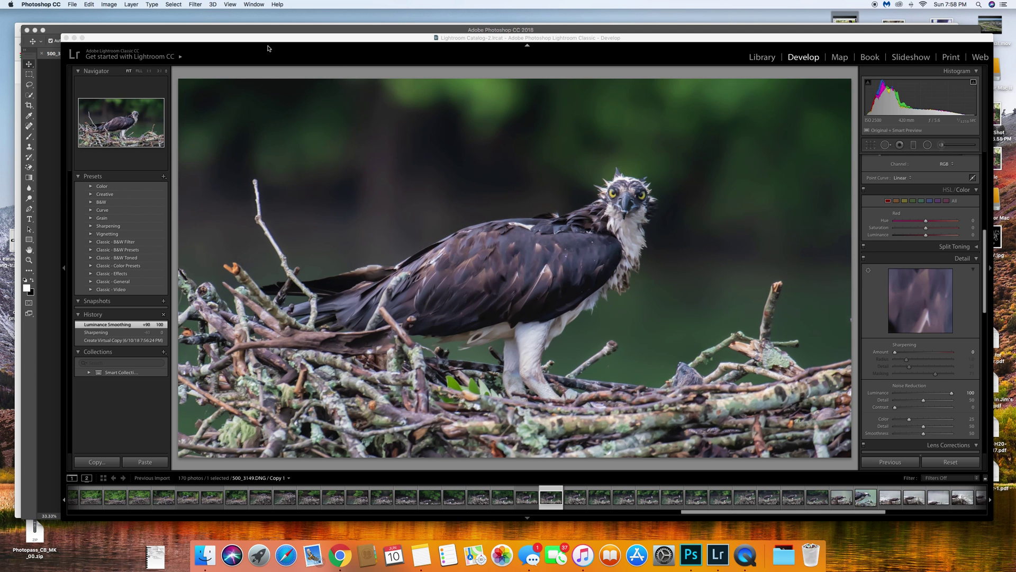
left_click(695, 559)
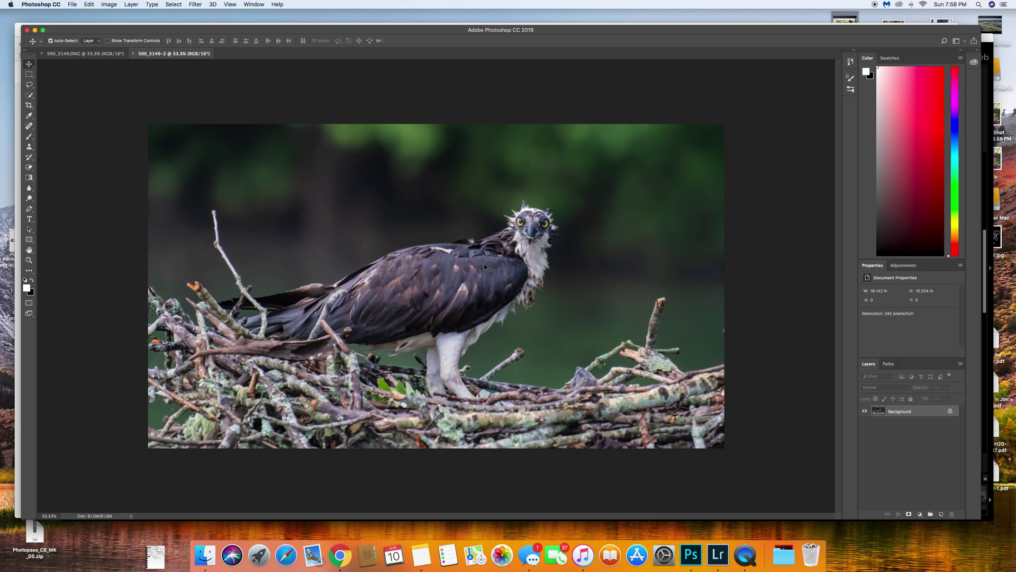
Try to copy the smoothed 500_3149-2 image into the original 500_3149.DNG document as a new layer.
left_click_drag(485, 265, 112, 55)
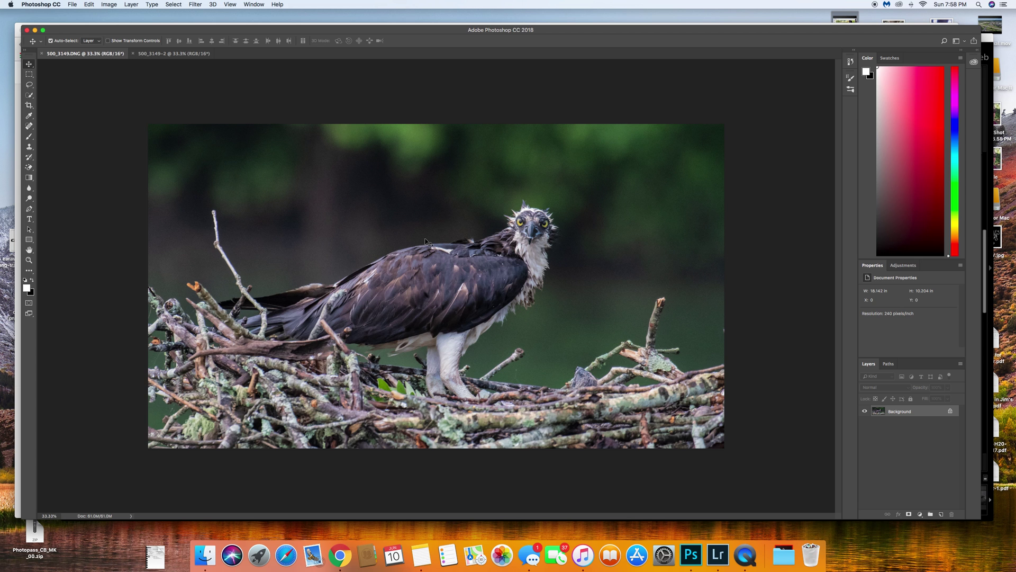
left_click(177, 54)
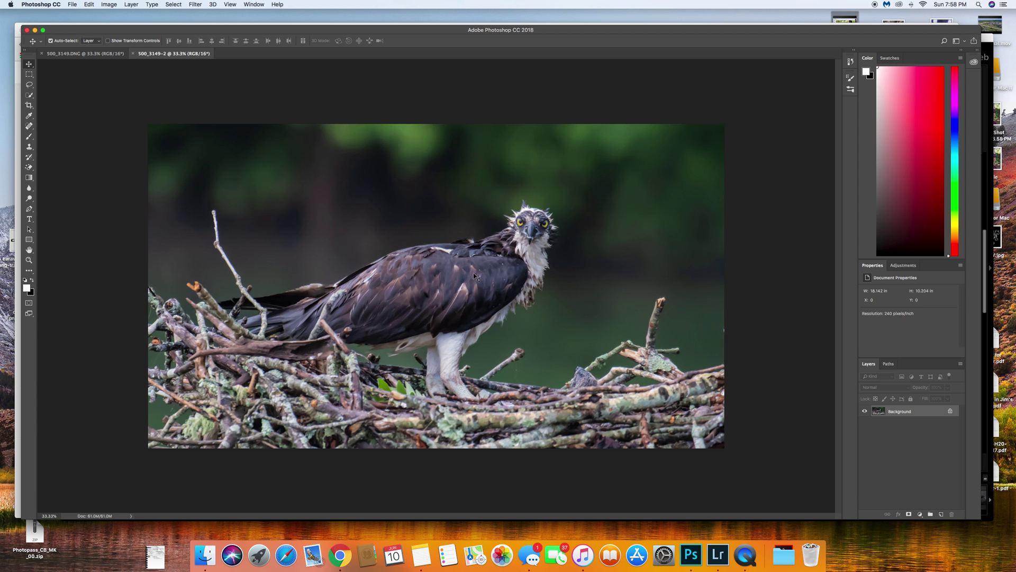
left_click_drag(379, 134, 208, 67)
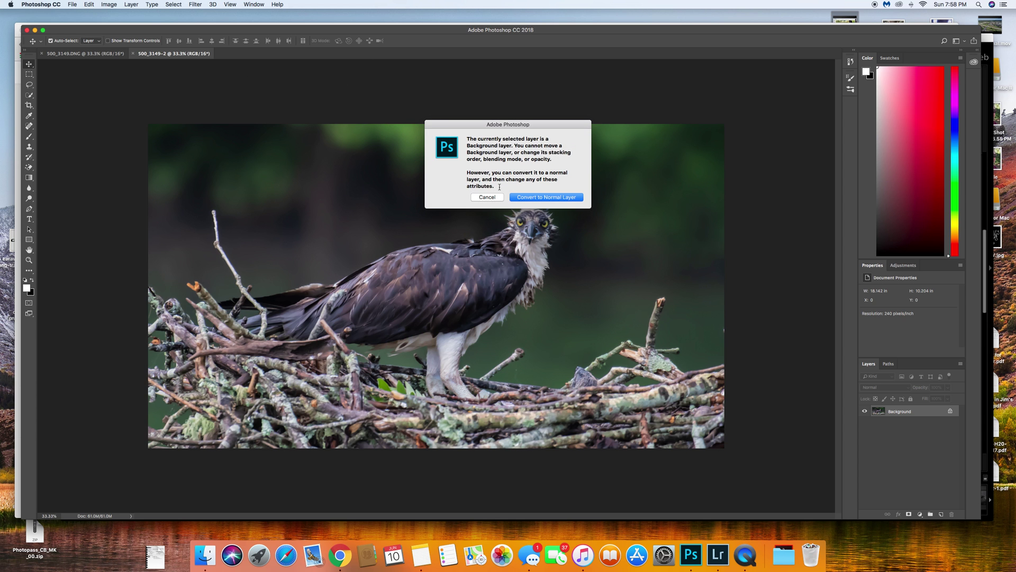
left_click(487, 198)
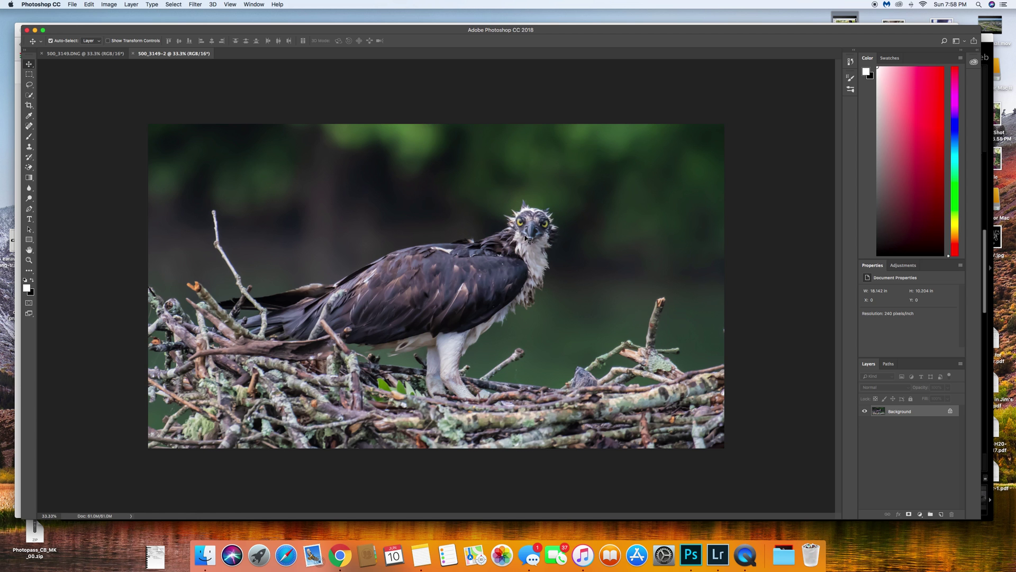
left_click(111, 56)
left_click(159, 54)
left_click_drag(484, 210, 104, 55)
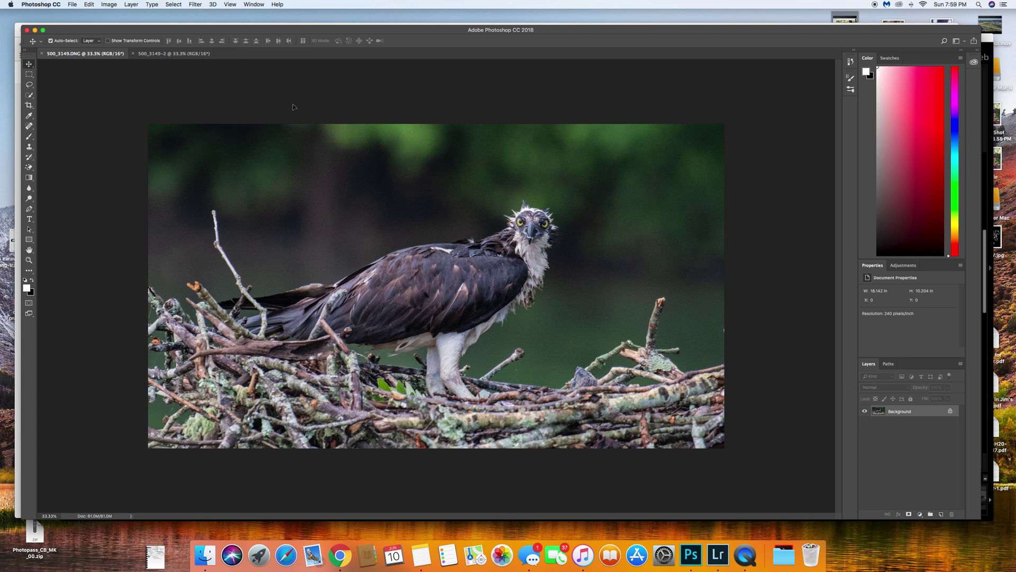
left_click_drag(274, 92, 207, 66)
left_click(196, 54)
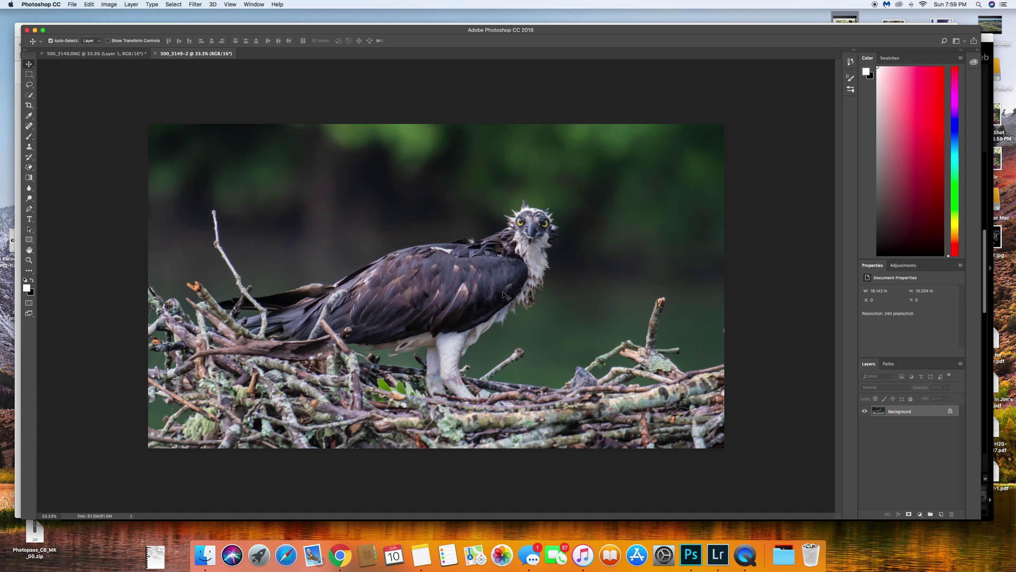
Copy the smoothed 500_3149-2 image into 500_3149.DNG again, hide Layer 1, and align the new layer exactly over the background photo.
left_click_drag(504, 296, 129, 56)
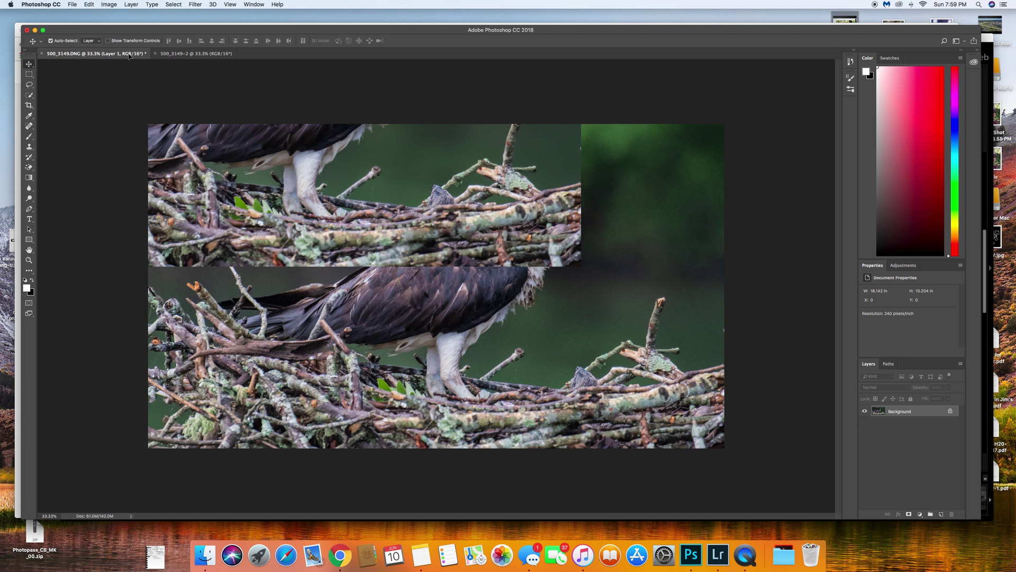
left_click_drag(343, 187, 344, 186)
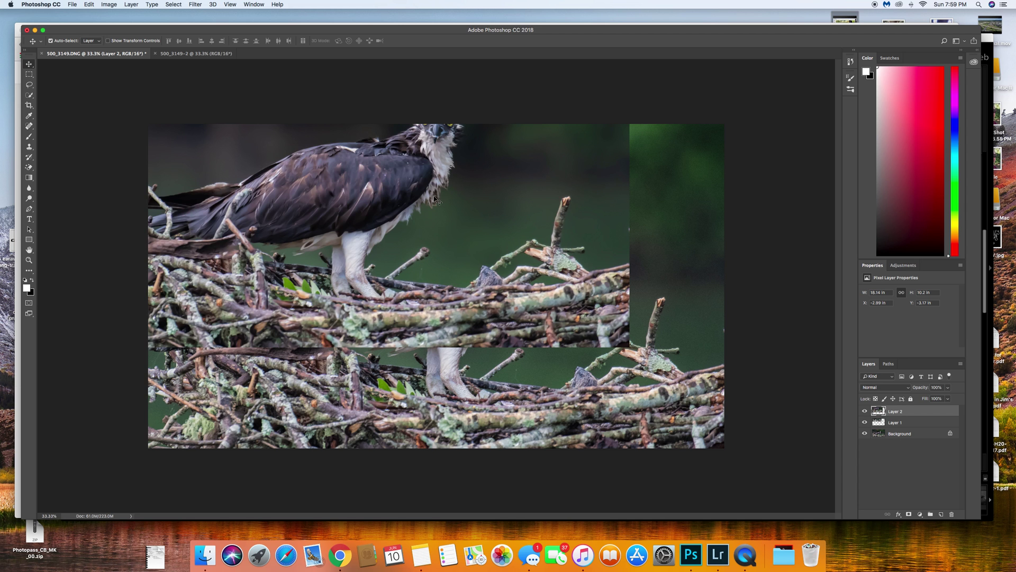
left_click(866, 423)
left_click_drag(413, 192, 511, 292)
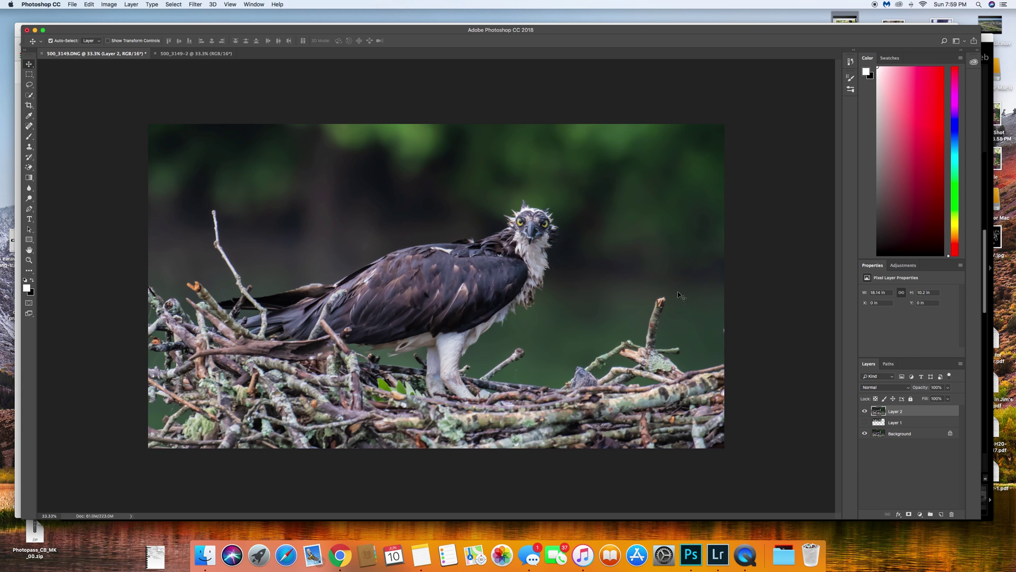
Delete the hidden, misaligned Layer 1 from 500_3149.DNG.
left_click(906, 424)
right_click(907, 424)
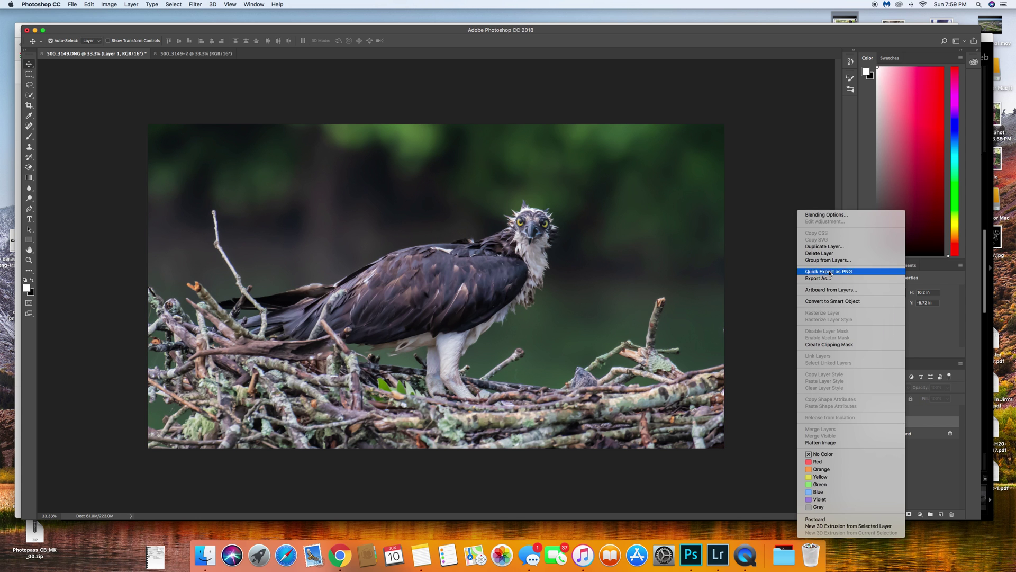
left_click(825, 254)
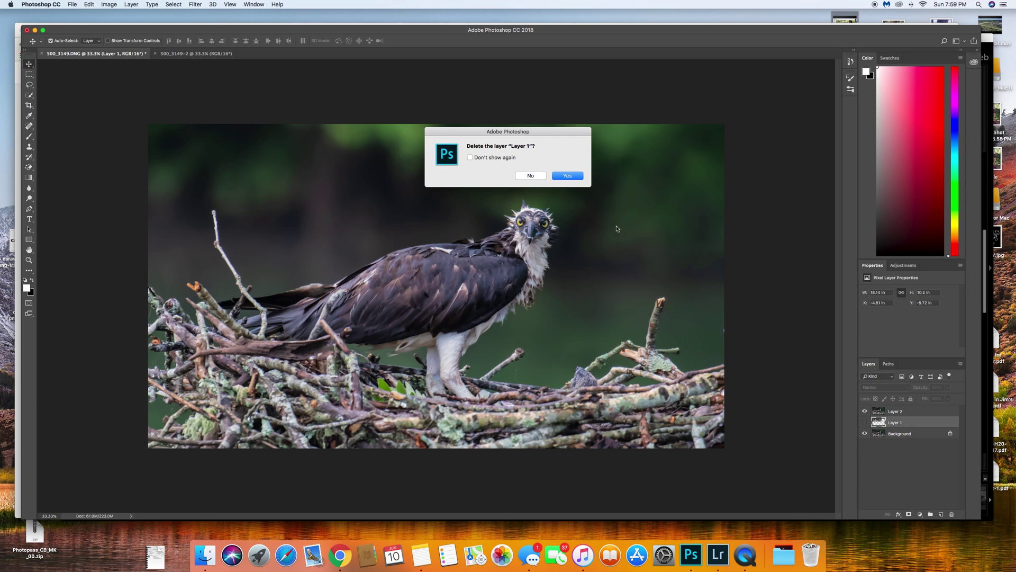
left_click(568, 177)
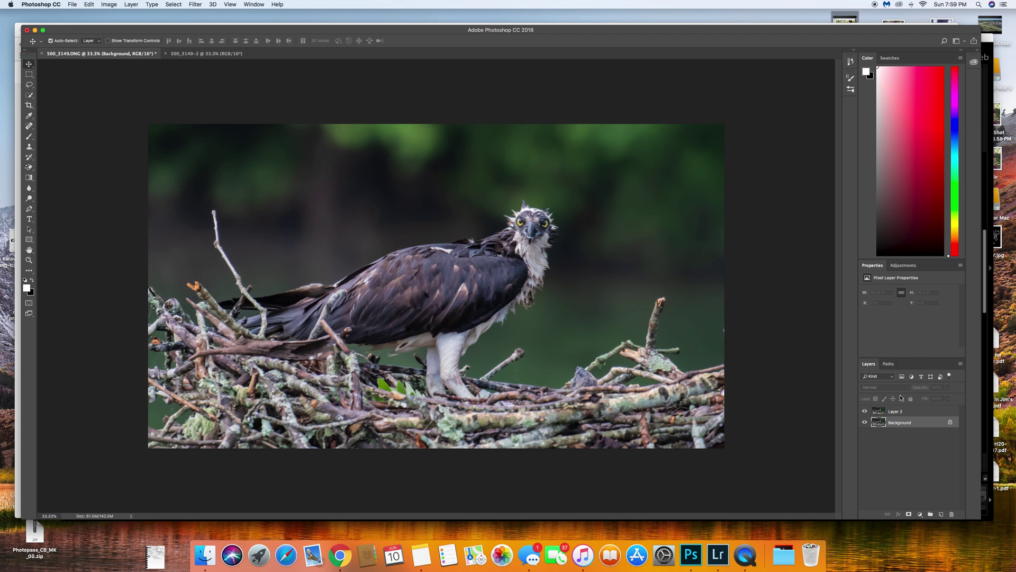
Add a layer mask to the smoothed Layer 2 and invert the mask to black.
left_click(865, 412)
left_click(865, 413)
left_click(918, 413)
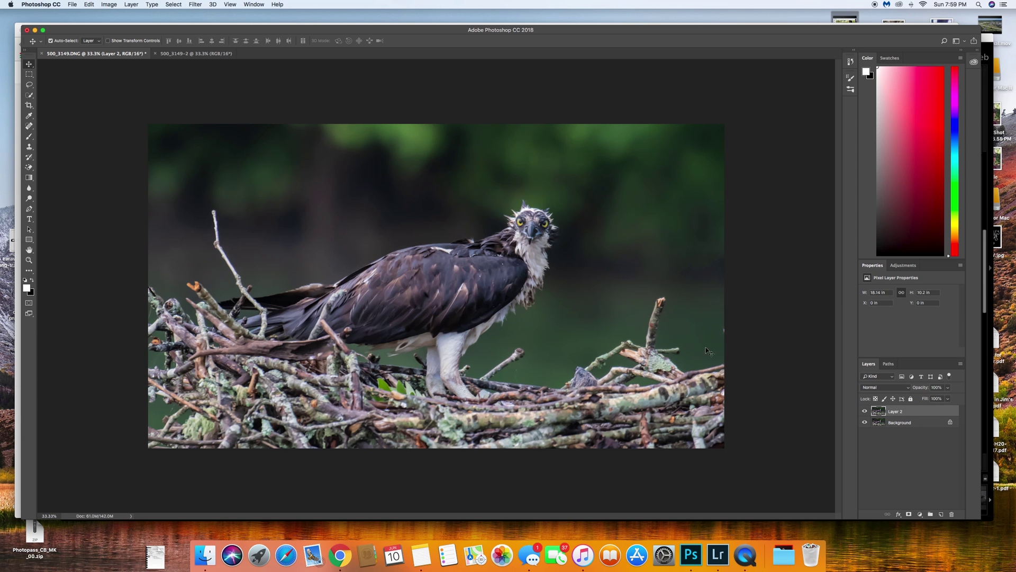
left_click(909, 515)
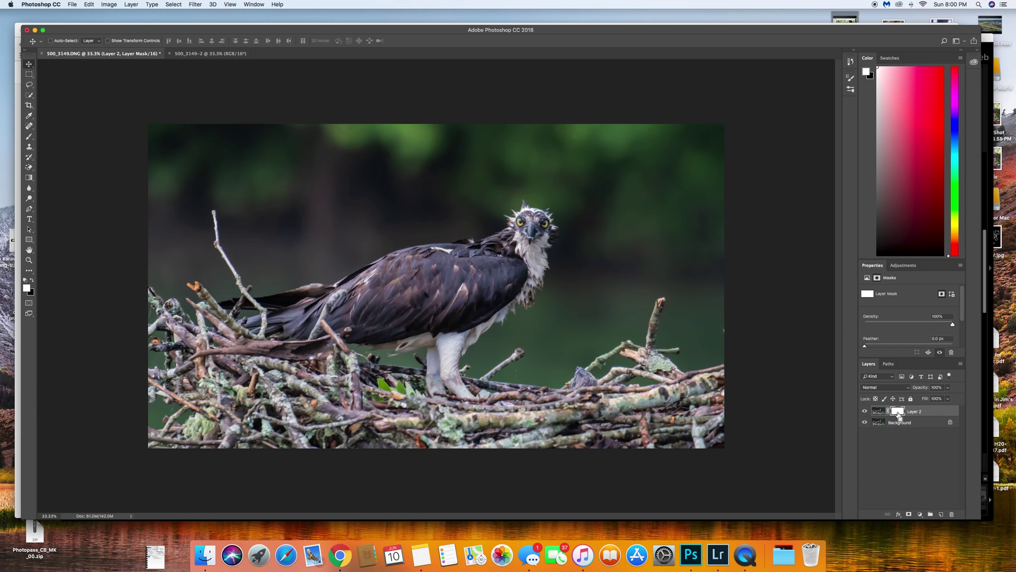
key("super+i")
Using a white Brush enlarged to about 428 px, paint on Layer 2's mask over the open background above and beside the osprey.
left_click(29, 136)
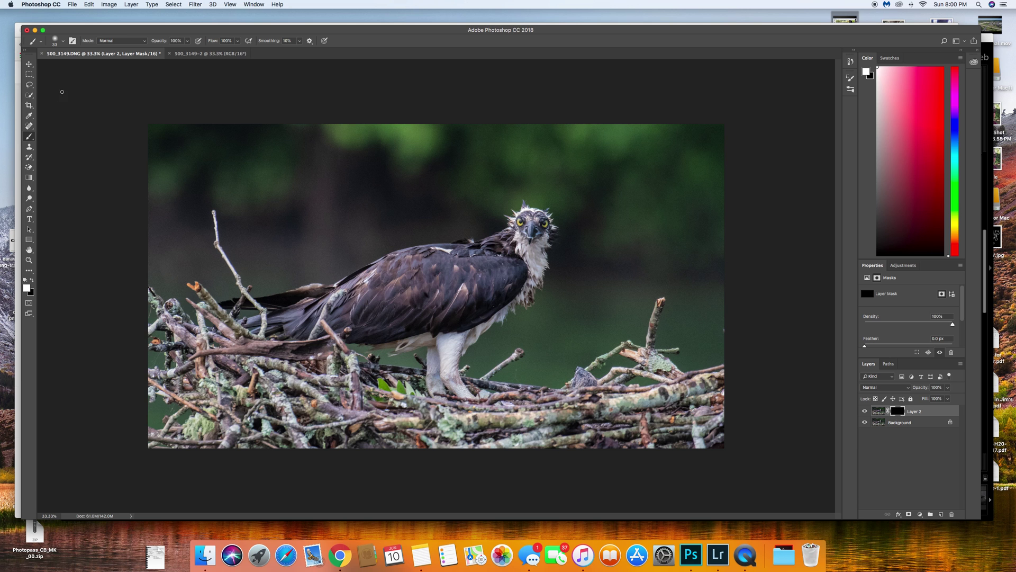
left_click(63, 42)
left_click_drag(75, 67, 97, 68)
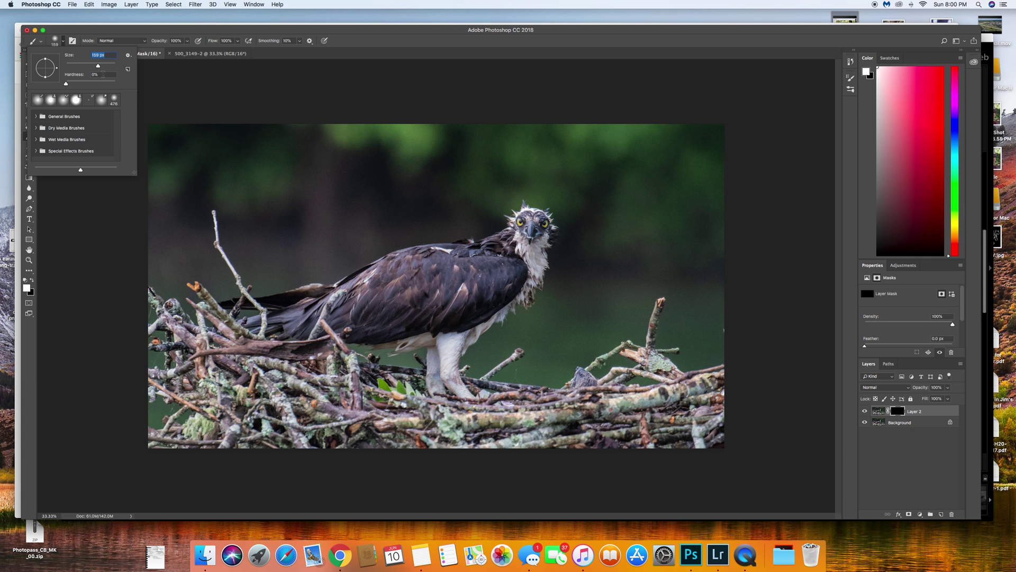
left_click_drag(99, 67, 109, 68)
mouse_move(186, 142)
left_mouse_down()
mouse_move(410, 146)
mouse_move(375, 140)
mouse_move(270, 166)
mouse_move(218, 164)
mouse_move(156, 194)
mouse_move(193, 180)
mouse_move(239, 186)
mouse_move(250, 241)
mouse_move(276, 261)
mouse_move(317, 246)
mouse_move(297, 192)
mouse_move(316, 147)
mouse_move(194, 162)
mouse_move(158, 190)
mouse_move(168, 216)
mouse_move(189, 232)
mouse_move(189, 224)
mouse_move(160, 228)
mouse_move(163, 260)
mouse_move(178, 253)
mouse_move(166, 269)
mouse_move(171, 205)
mouse_move(198, 161)
mouse_move(306, 133)
mouse_move(549, 136)
left_mouse_up()
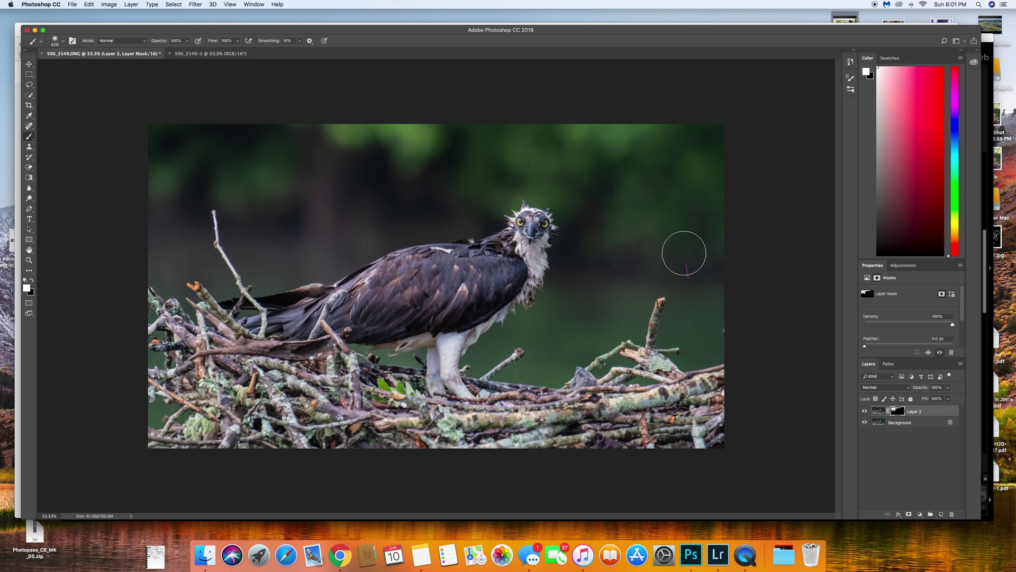
mouse_move(627, 209)
left_mouse_down()
mouse_move(674, 254)
mouse_move(582, 258)
mouse_move(582, 269)
mouse_move(617, 269)
left_mouse_up()
Paint white on the mask nearer the subject, using a 94 px brush between bird and nest and a 49 px brush around the far-left twigs.
left_click(63, 41)
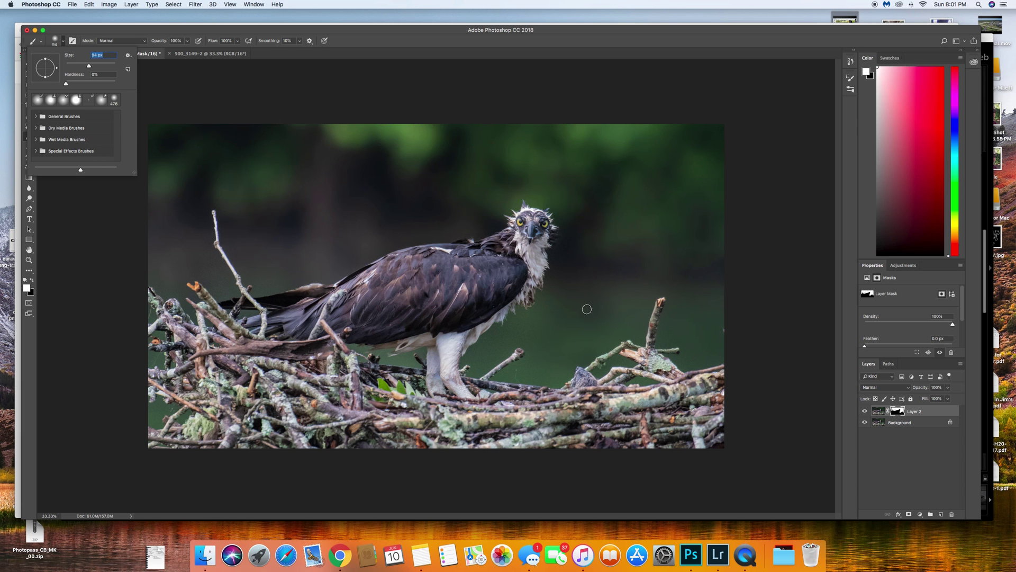
mouse_move(528, 318)
left_mouse_down()
mouse_move(469, 357)
mouse_move(474, 371)
mouse_move(509, 340)
mouse_move(549, 331)
mouse_move(510, 377)
mouse_move(552, 381)
mouse_move(573, 365)
mouse_move(535, 371)
mouse_move(569, 350)
mouse_move(585, 355)
mouse_move(626, 333)
mouse_move(641, 339)
mouse_move(655, 282)
left_mouse_up()
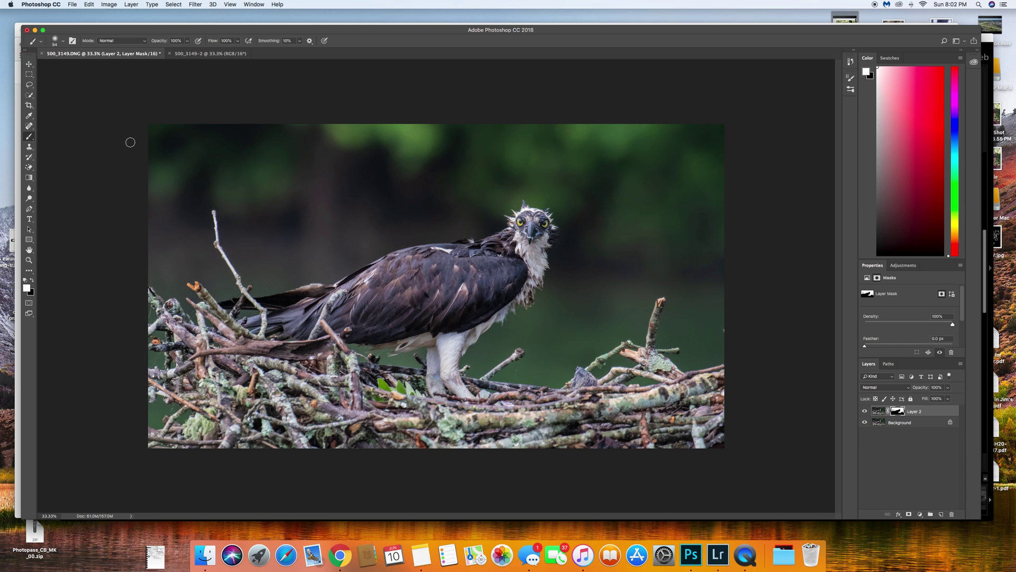
left_click(63, 42)
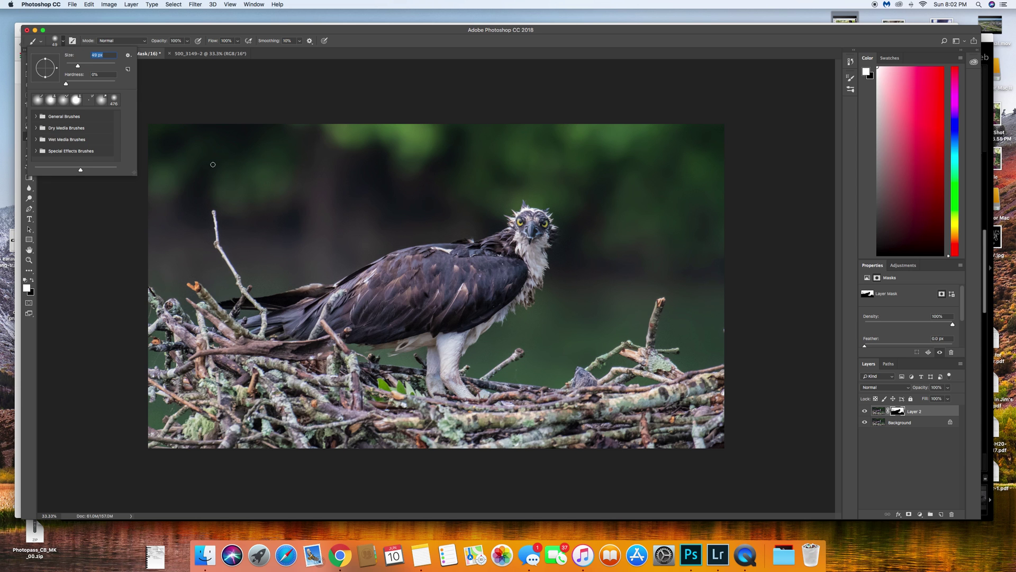
left_click(190, 313)
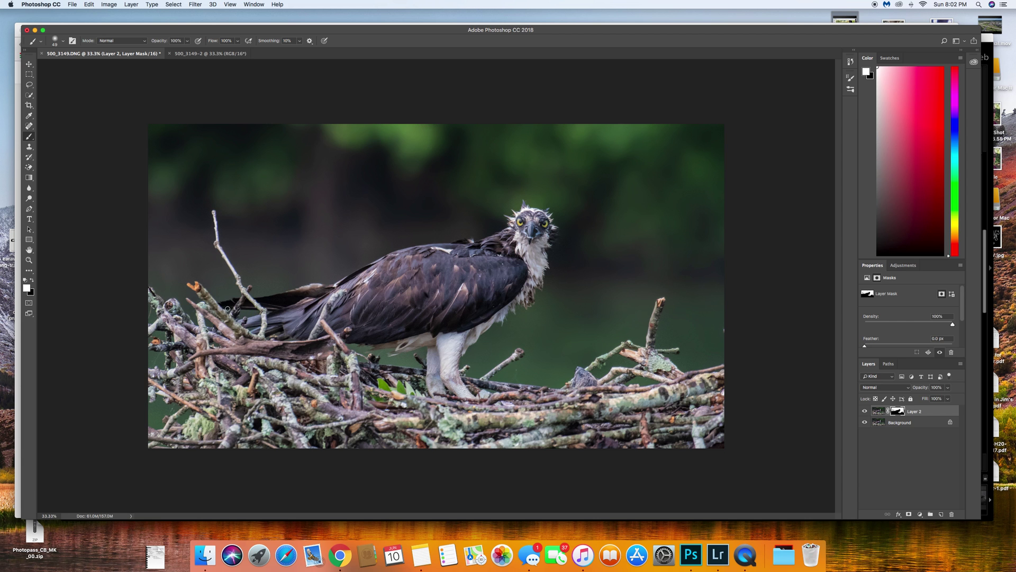
left_click_drag(217, 285, 224, 278)
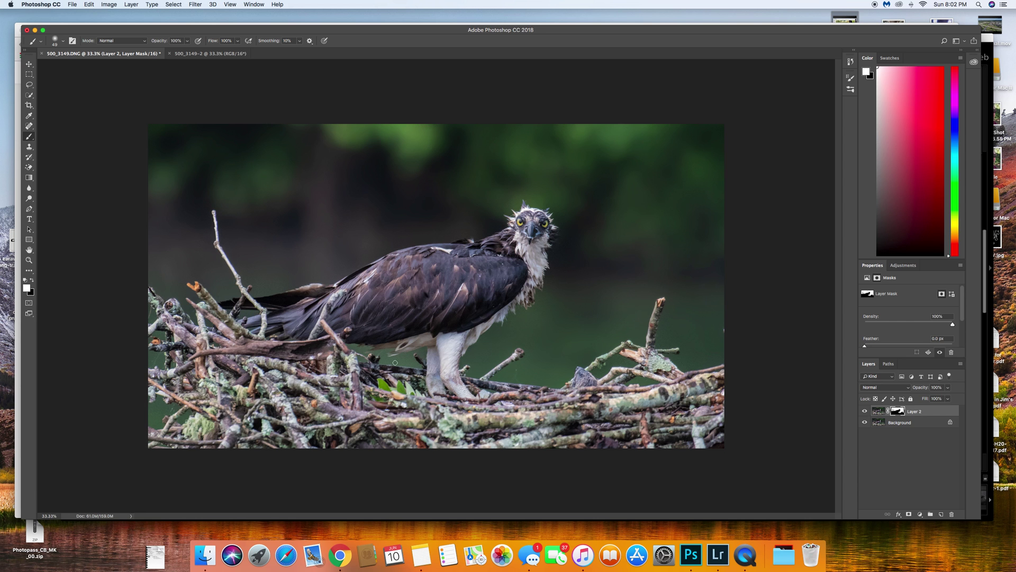